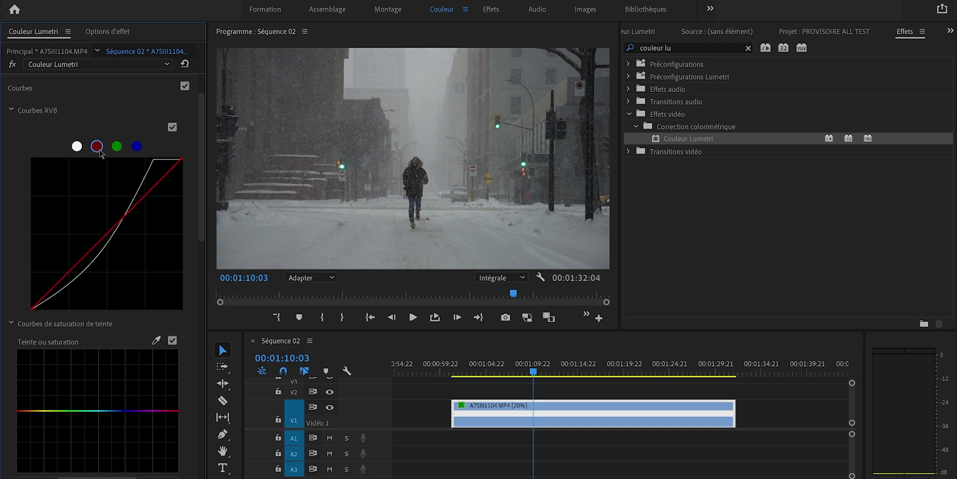
Lower the red RGB curve and raise the blue curve slightly in the midtones, and display the Lumetri scopes
click(117, 147)
click(97, 148)
click(117, 146)
click(137, 146)
click(97, 146)
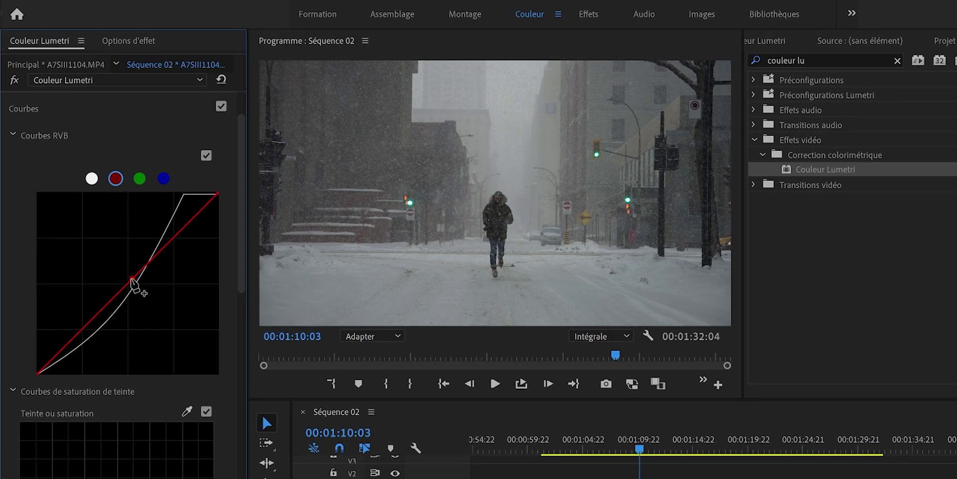
drag(131, 279, 132, 285)
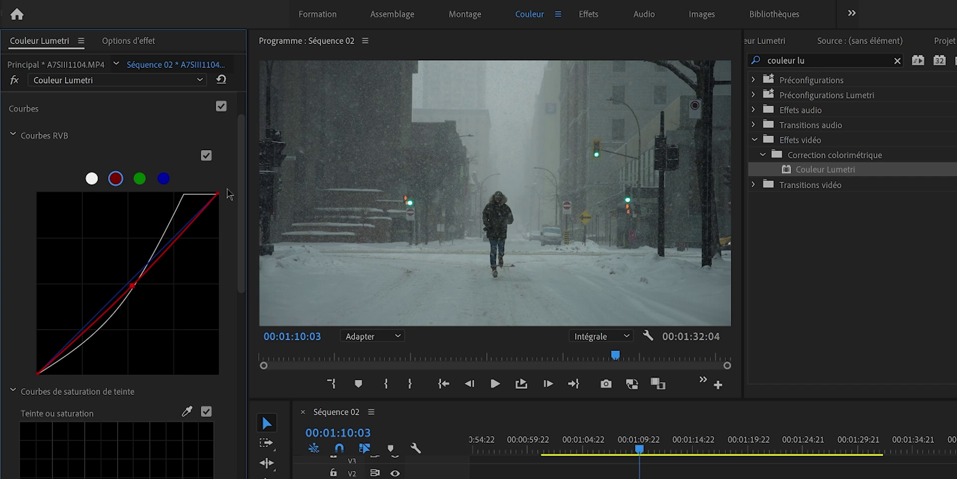
click(779, 41)
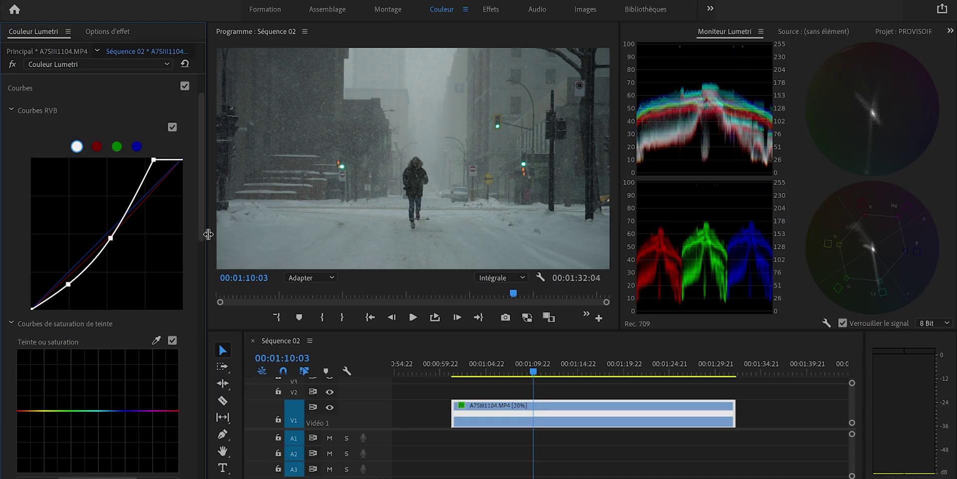
Sample the yellow road sign for the Teinte ou saturation curve and raise the saturation of that yellow
scroll(201, 245, down, 5)
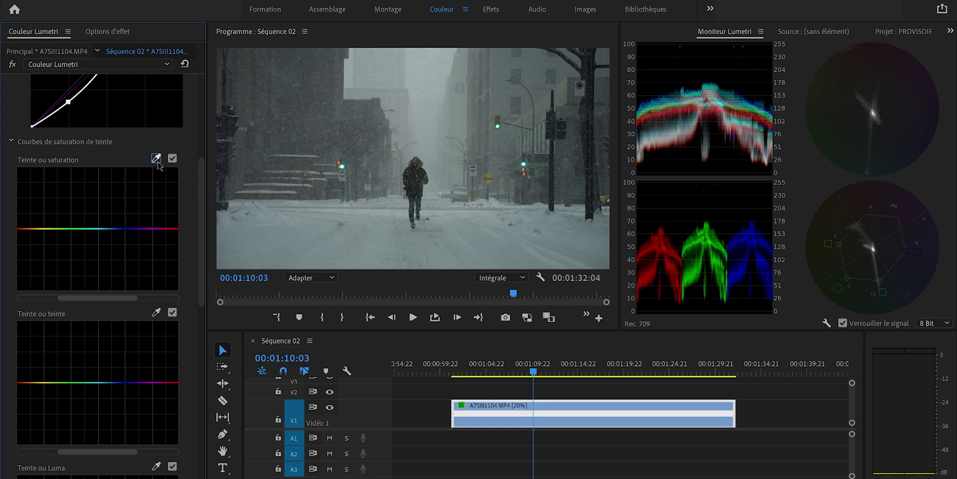
click(491, 170)
drag(43, 233, 41, 204)
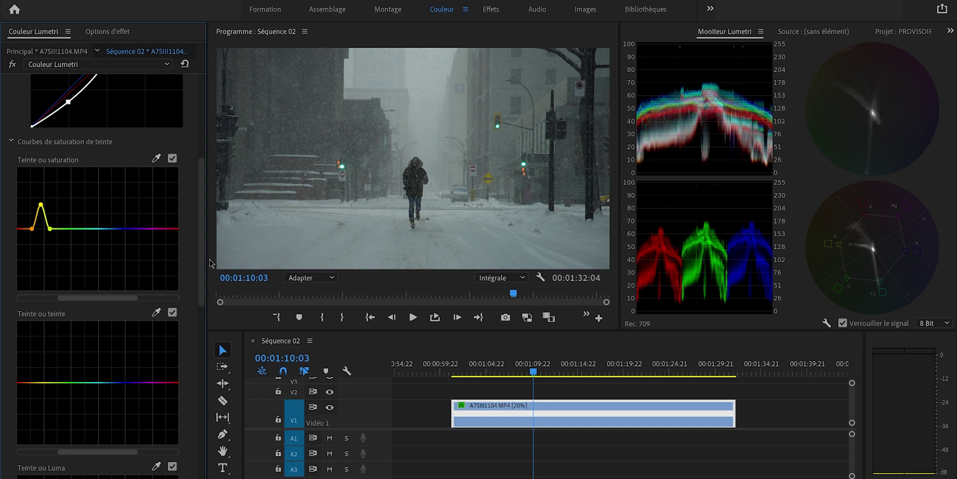
Widen the Lumetri panel and shift the sampled yellow of the road sign slightly upward on the Teinte ou teinte curve
drag(208, 259, 244, 258)
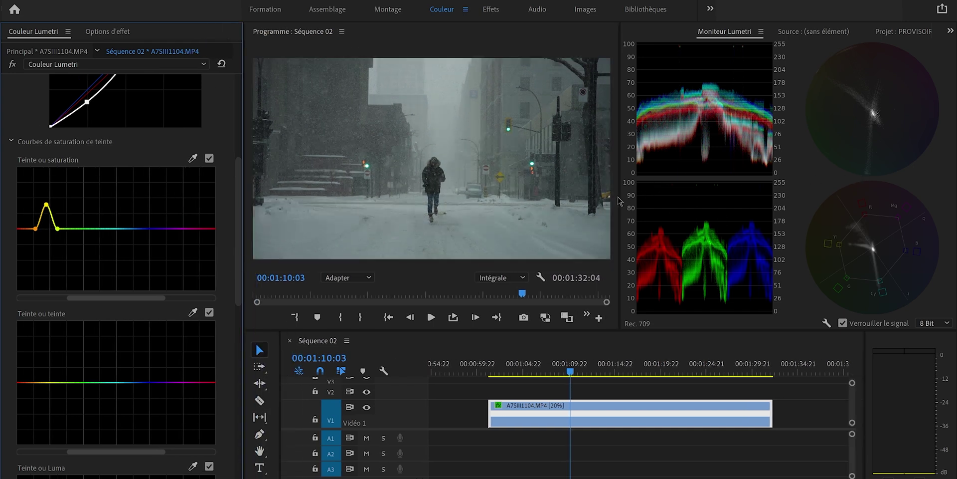
drag(619, 197, 646, 197)
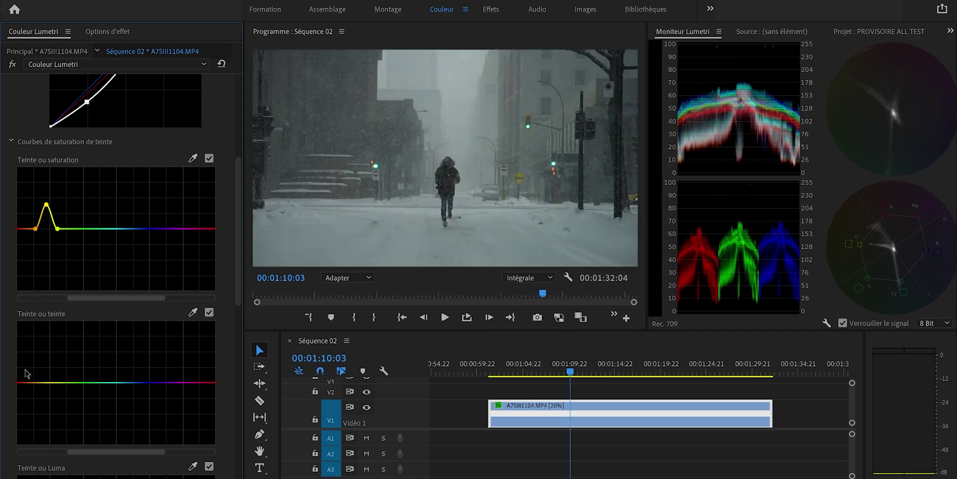
click(191, 313)
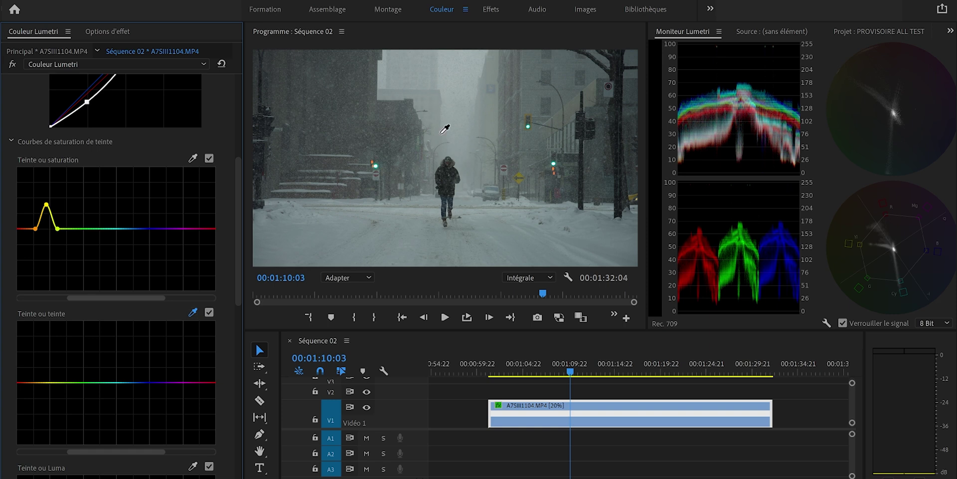
click(521, 175)
drag(50, 383, 48, 418)
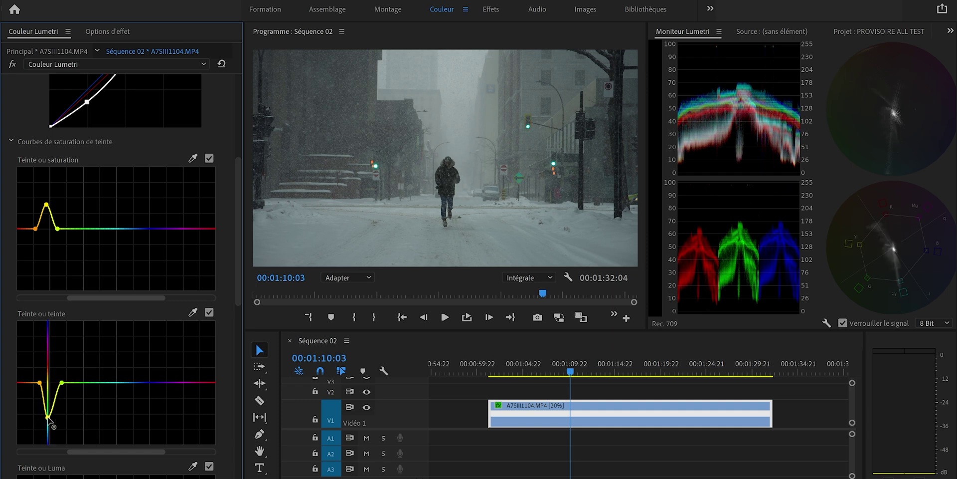
drag(48, 418, 54, 381)
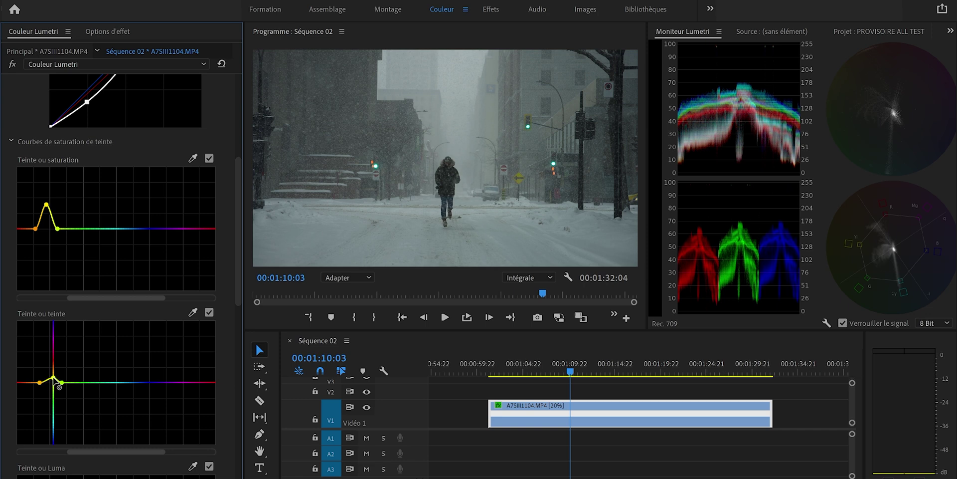
drag(60, 387, 56, 386)
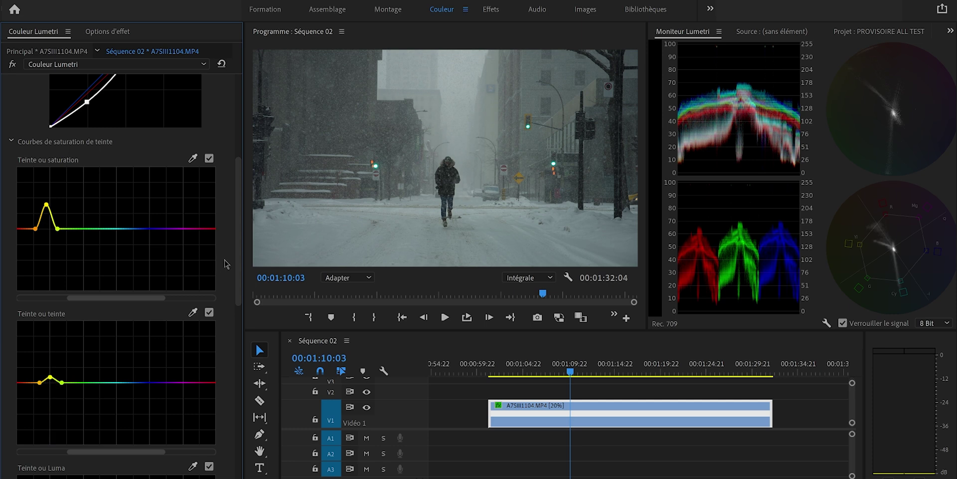
Add an anchor point to the Saturation ou saturation curve and raise its low-saturation end
scroll(239, 259, down, 5)
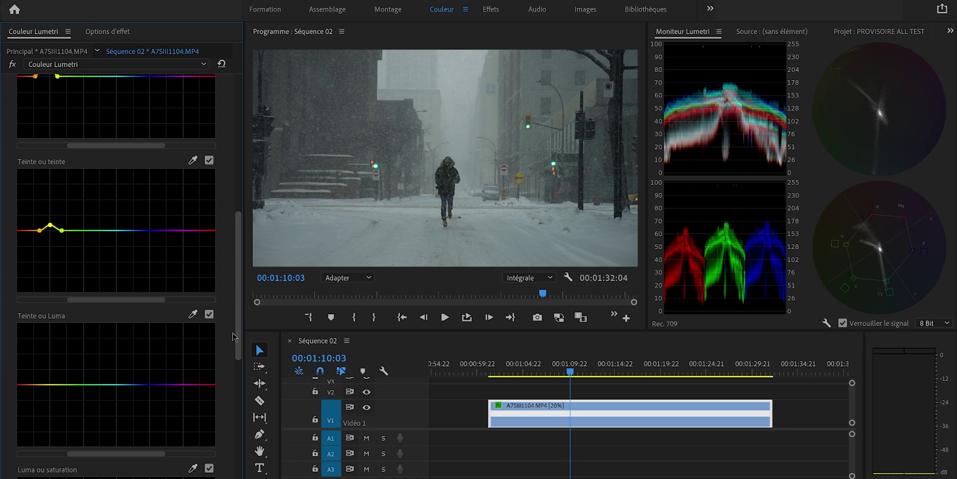
scroll(232, 339, down, 9)
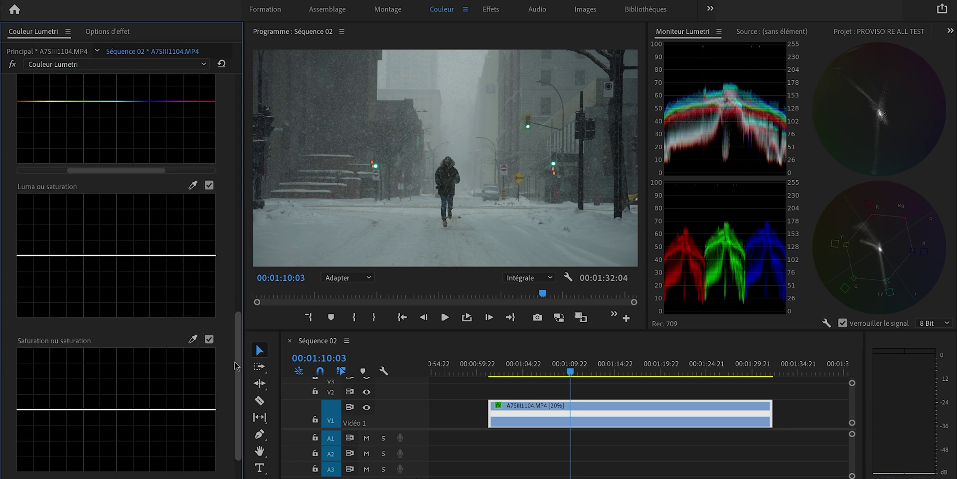
scroll(240, 409, down, 3)
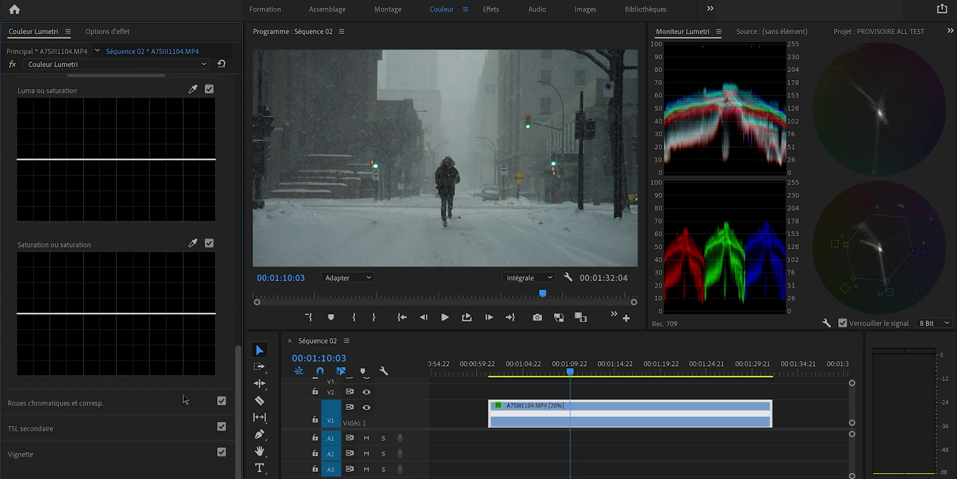
click(49, 313)
drag(17, 313, 11, 279)
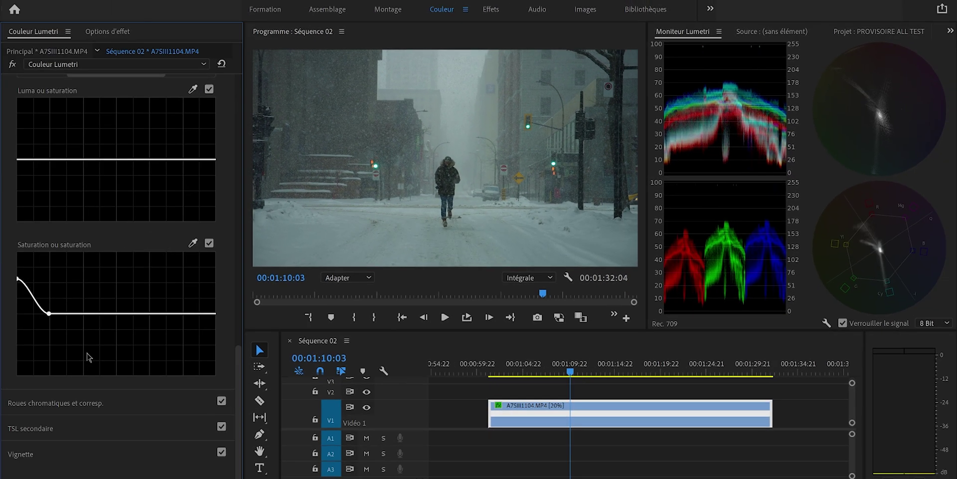
Switch the Courbes section off and on repeatedly to compare the image with and without the curve adjustments
scroll(228, 249, up, 10)
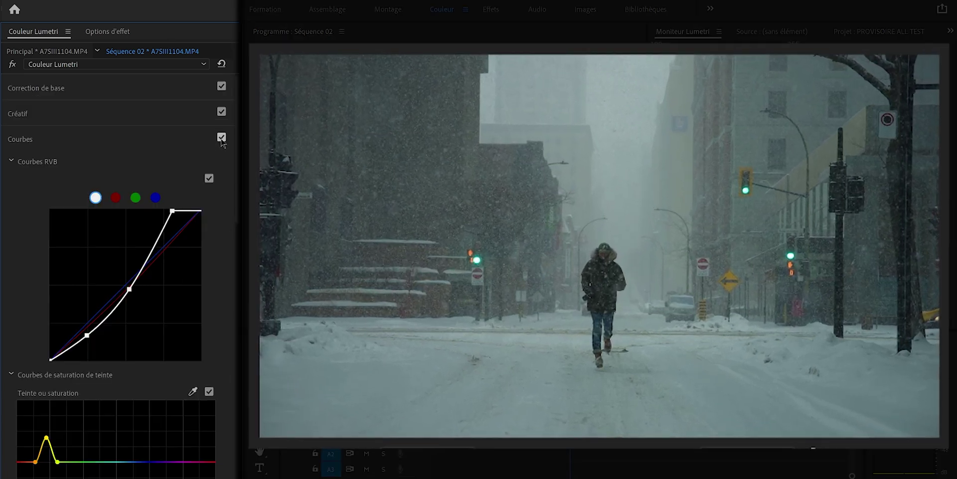
click(221, 138)
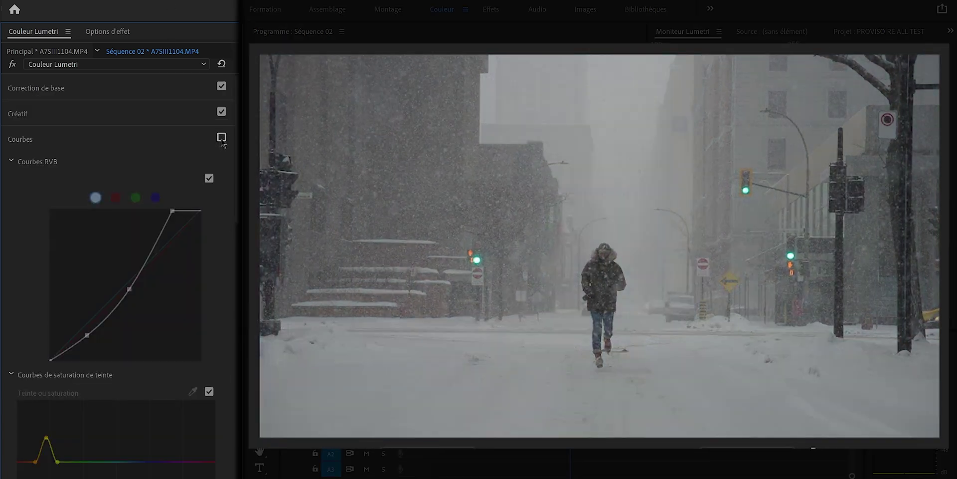
click(221, 137)
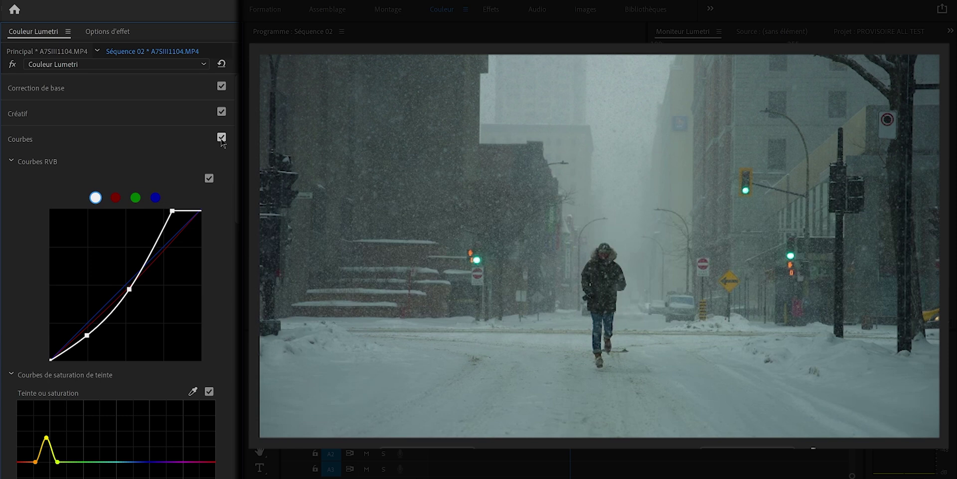
click(221, 139)
click(221, 139)
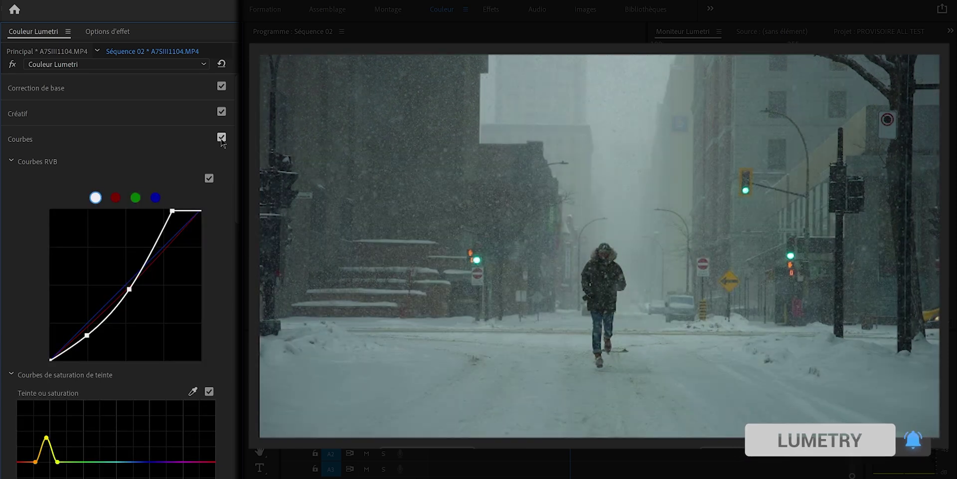
click(222, 139)
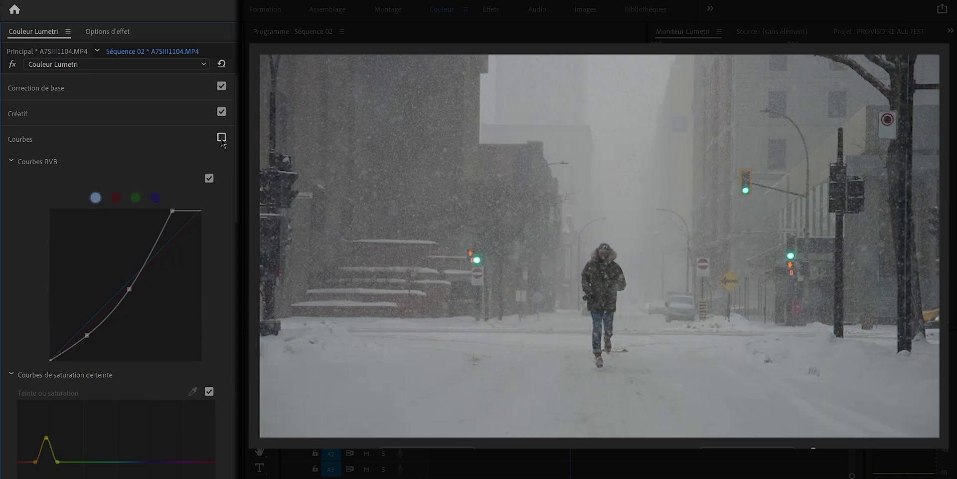
click(221, 140)
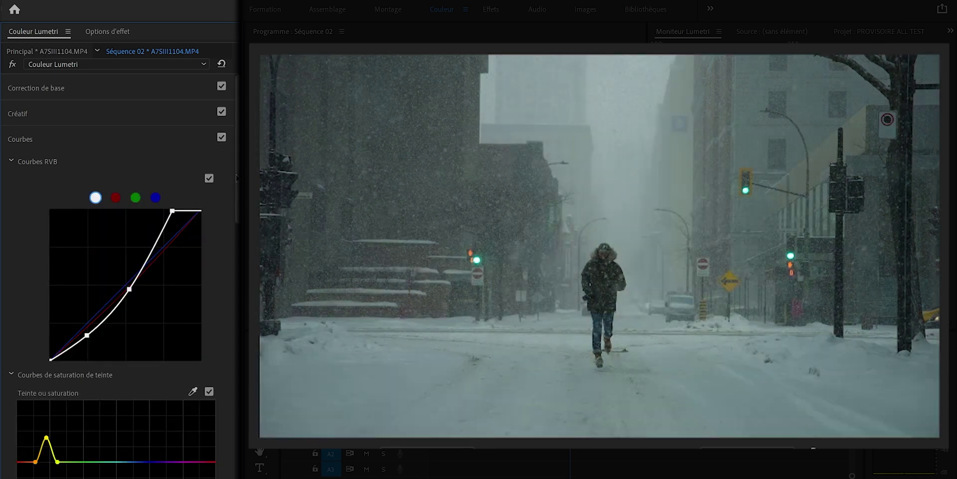
Darken the shadows with the colour wheels, tinting shadows and midtones slightly toward blue and highlights slightly toward orange
click(22, 134)
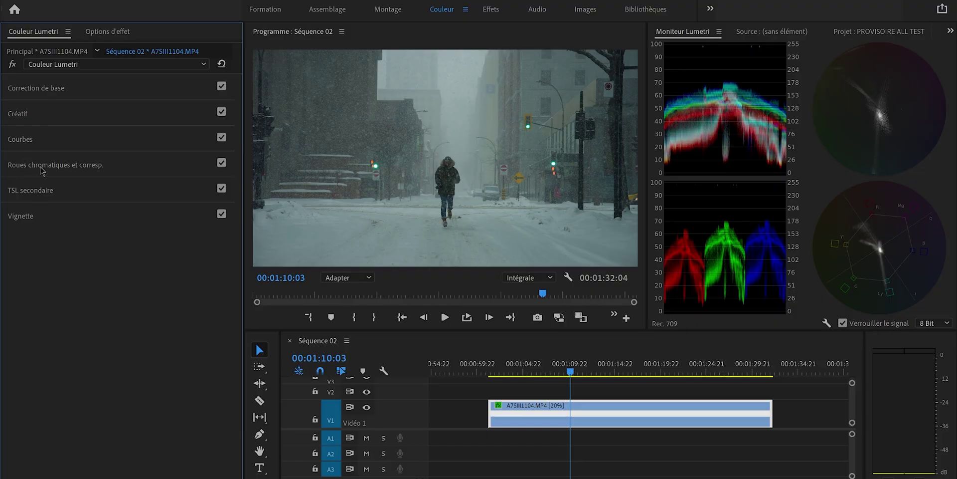
click(40, 165)
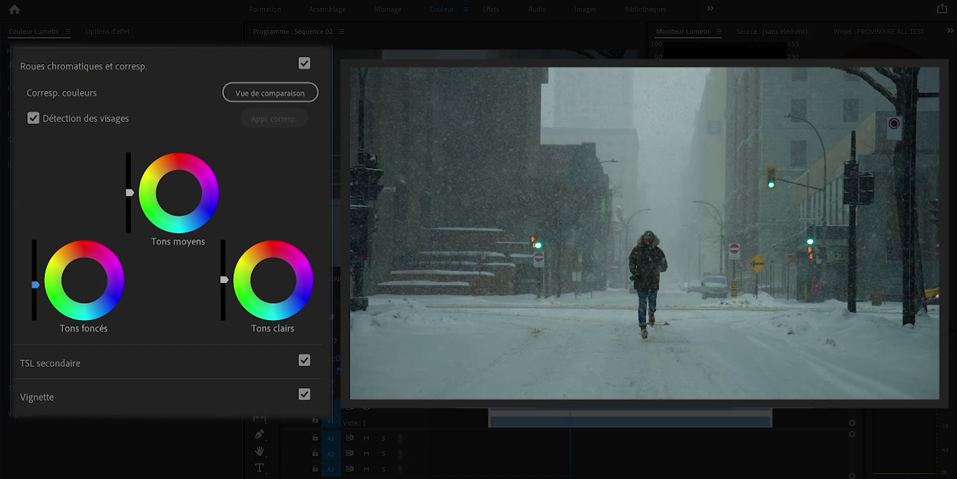
drag(35, 285, 35, 292)
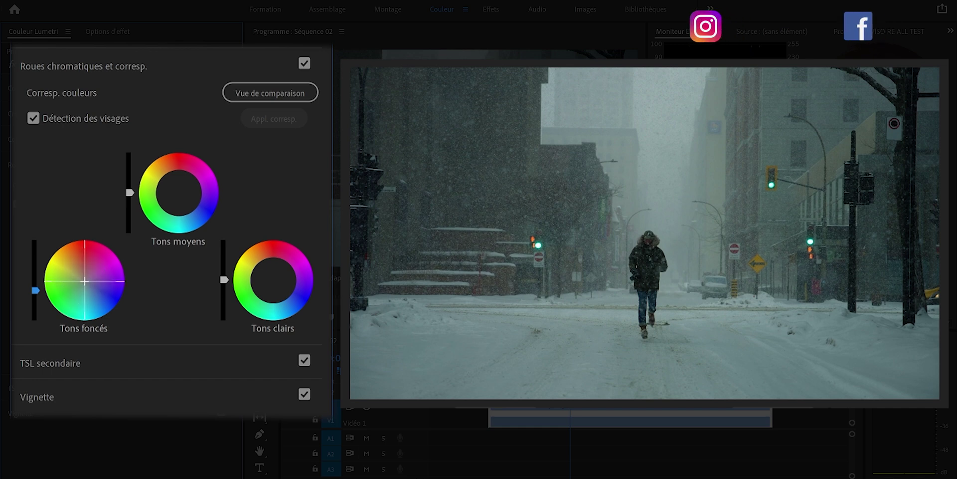
drag(86, 281, 87, 285)
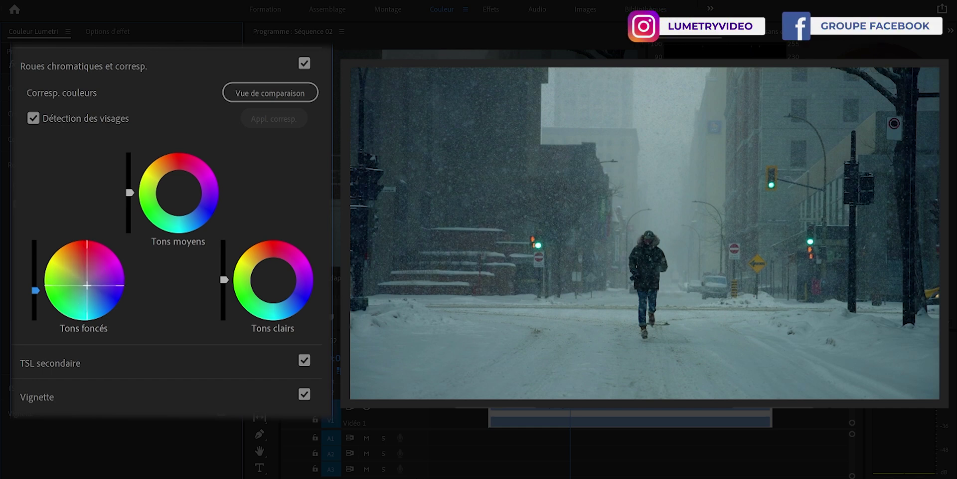
drag(88, 284, 88, 286)
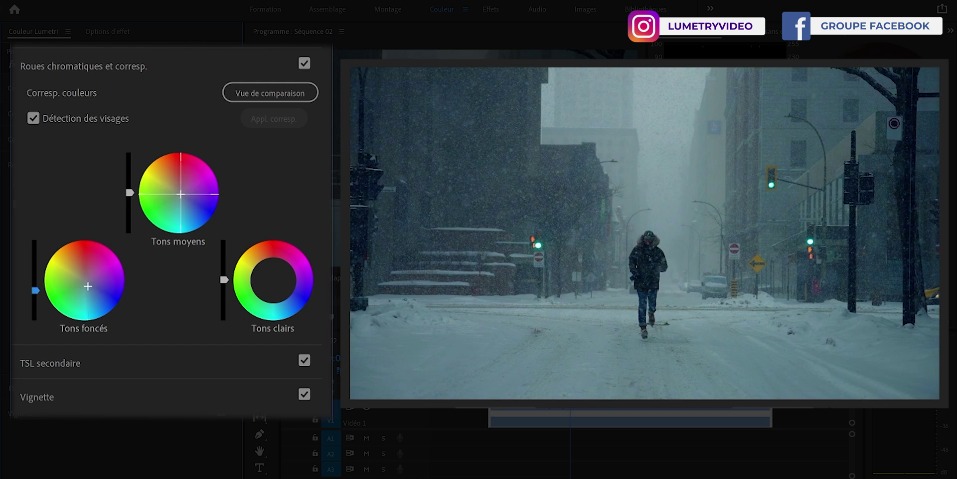
drag(180, 194, 181, 195)
drag(271, 276, 269, 274)
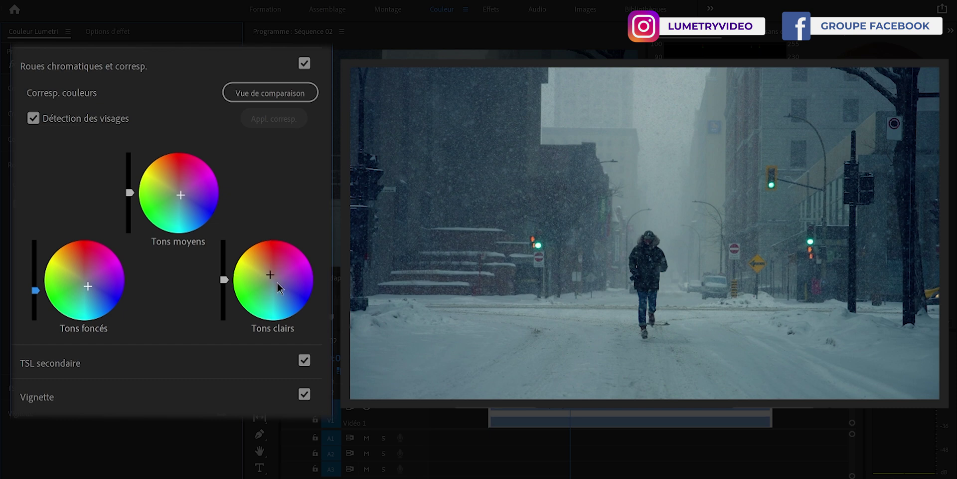
Compare the image with and without the Roues chromatiques adjustments, leaving them enabled
click(304, 64)
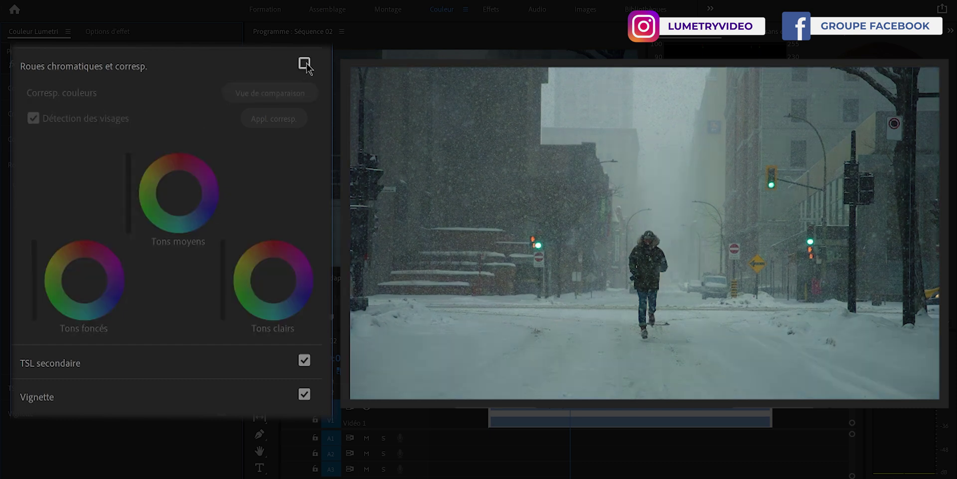
click(305, 64)
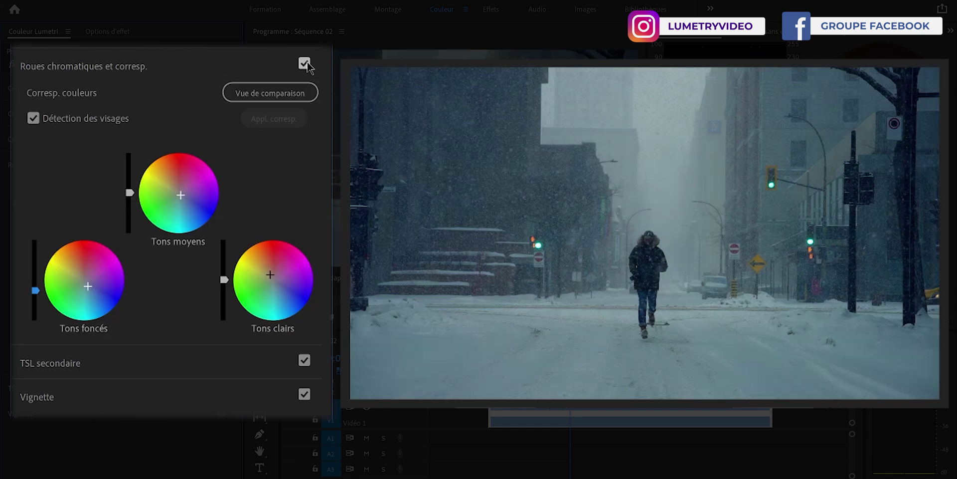
click(304, 64)
click(305, 64)
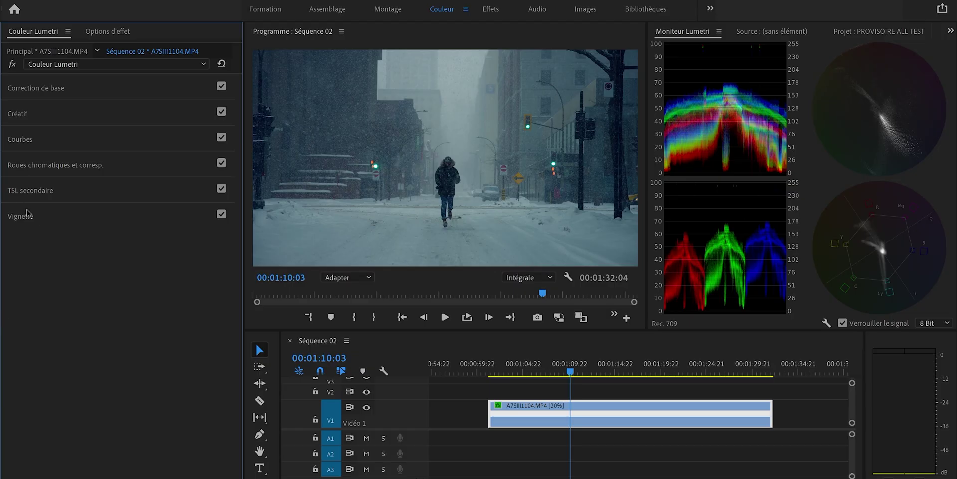
Set the vignette's Gain to -3,0, Milieu to 0,0 and Arrondi to 100,0
click(25, 217)
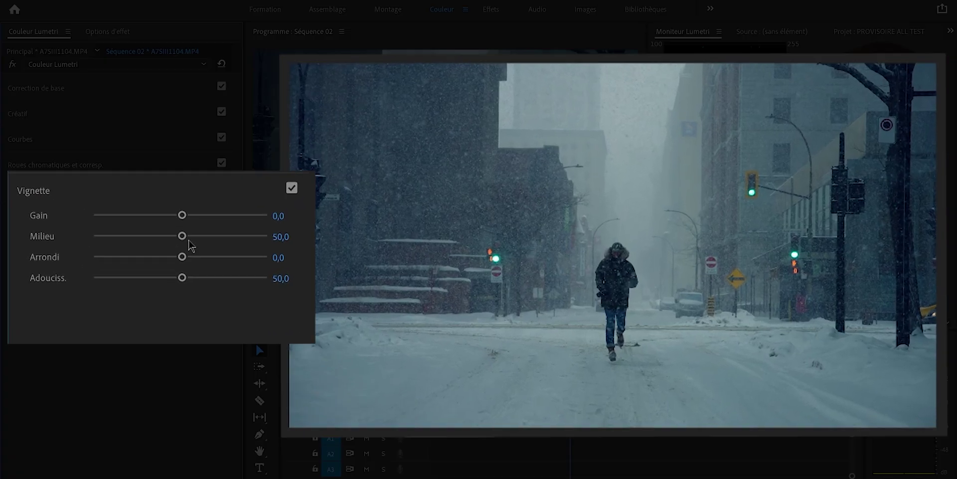
drag(138, 238, 92, 222)
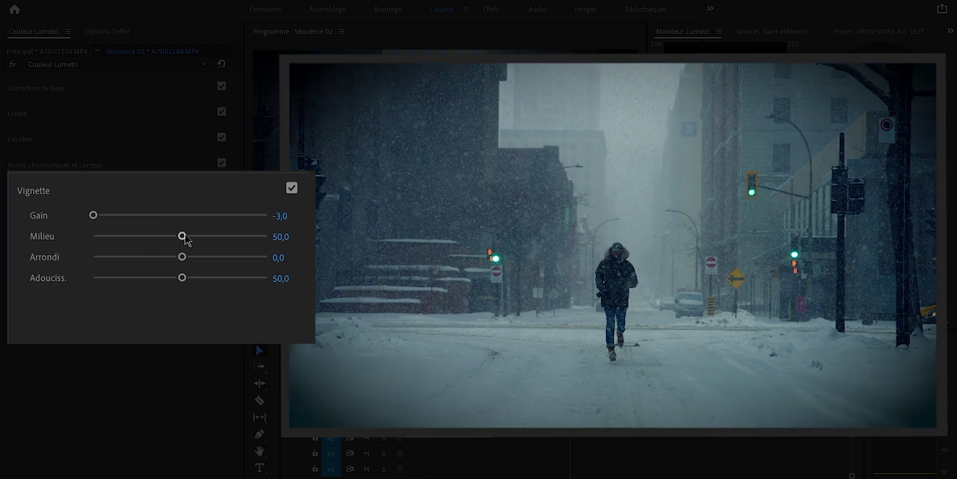
drag(185, 240, 90, 264)
drag(182, 256, 302, 240)
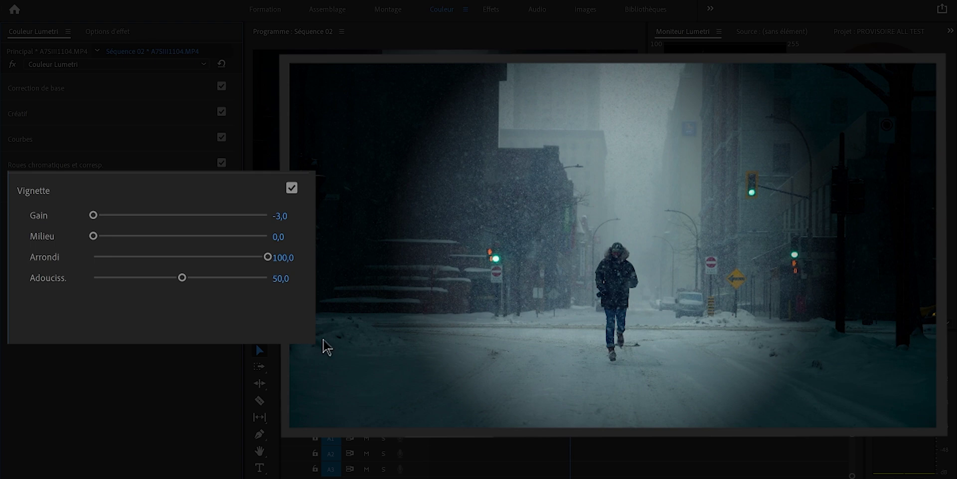
Try several feather amounts for the vignette, leaving Adouciss. at 96,3, and return its Gain to 0,0
click(181, 278)
click(138, 278)
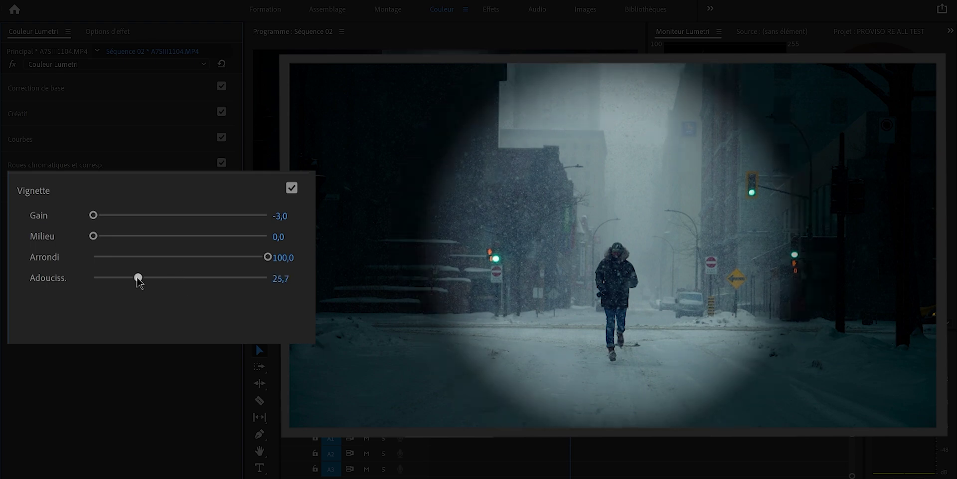
click(96, 281)
click(218, 279)
drag(232, 294, 264, 297)
drag(94, 215, 182, 218)
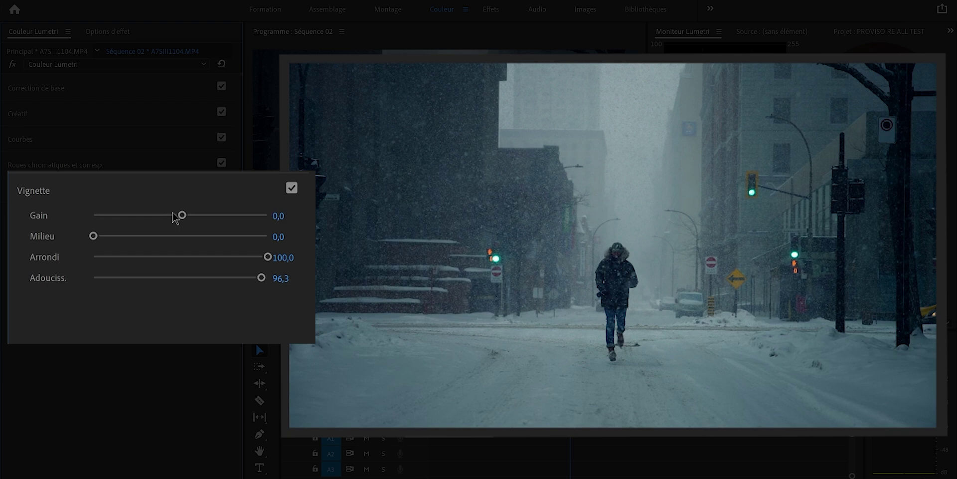
Lower the vignette's Gain to about -1,1, fine-tuning it in small increments
click(280, 217)
key(Down)
key(Down)
key(Down)
key(Down)
key(Down)
key(Down)
key(Down)
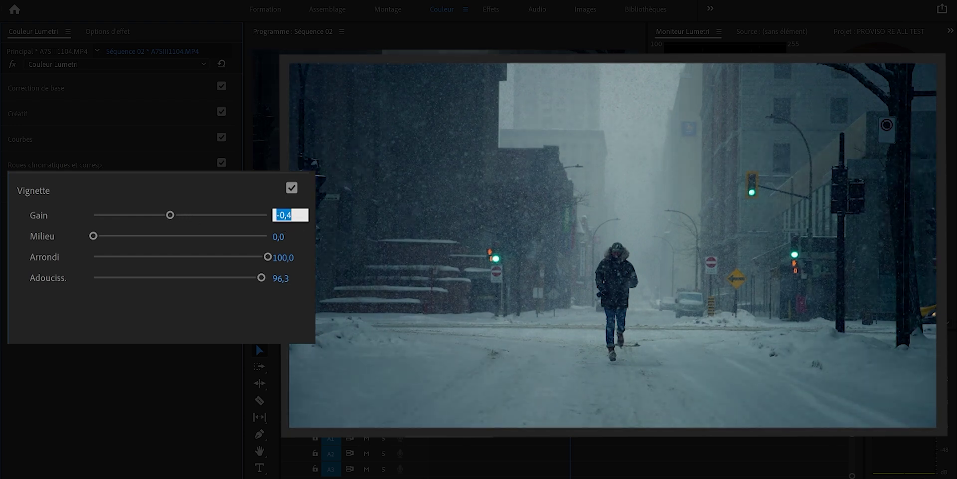
key(Down)
key(Down)
key(Down)
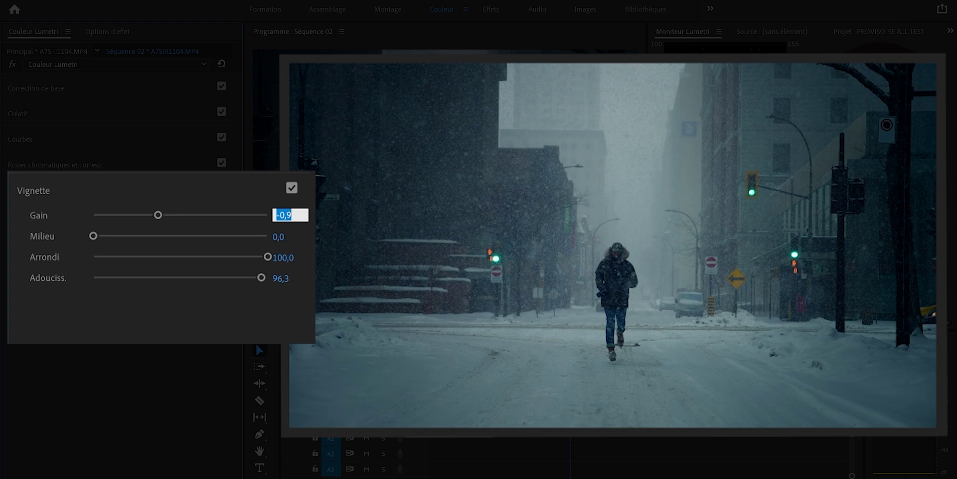
key(Down)
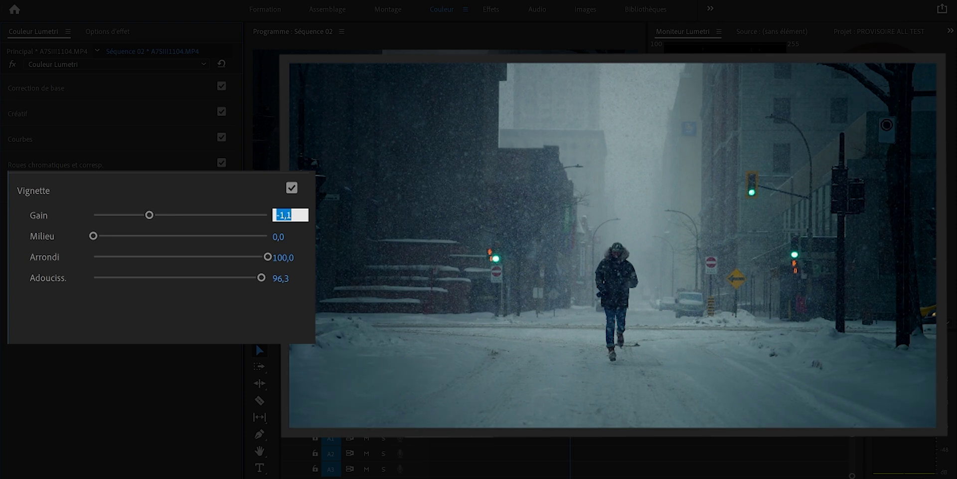
key(Down)
key(Up)
key(Up)
key(Down)
key(Up)
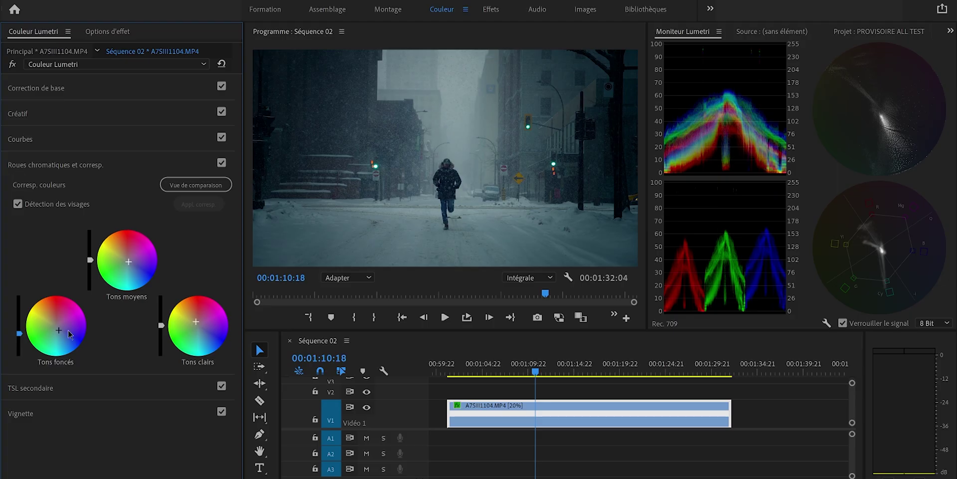
Shift the shadows colour wheel slightly further toward blue and brighten the midtones a little
drag(58, 324, 58, 333)
drag(63, 329, 63, 329)
drag(60, 330, 62, 330)
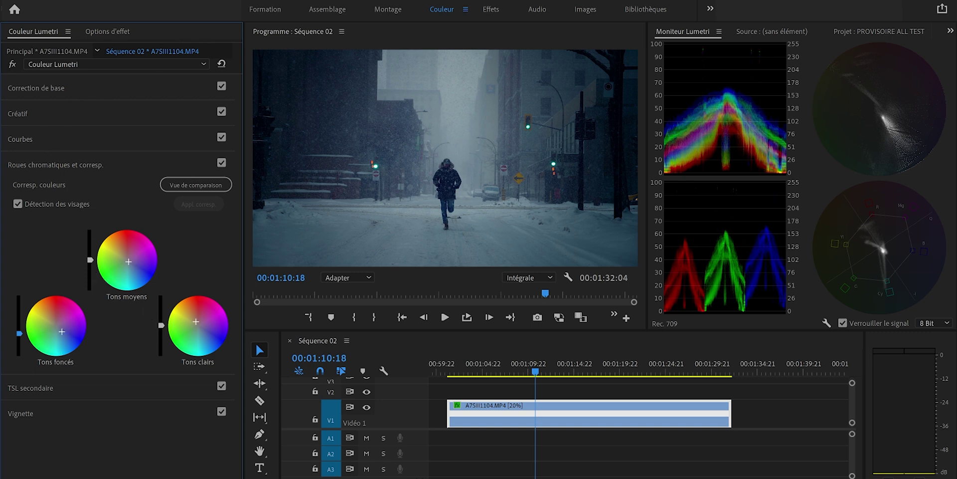
drag(90, 264, 90, 256)
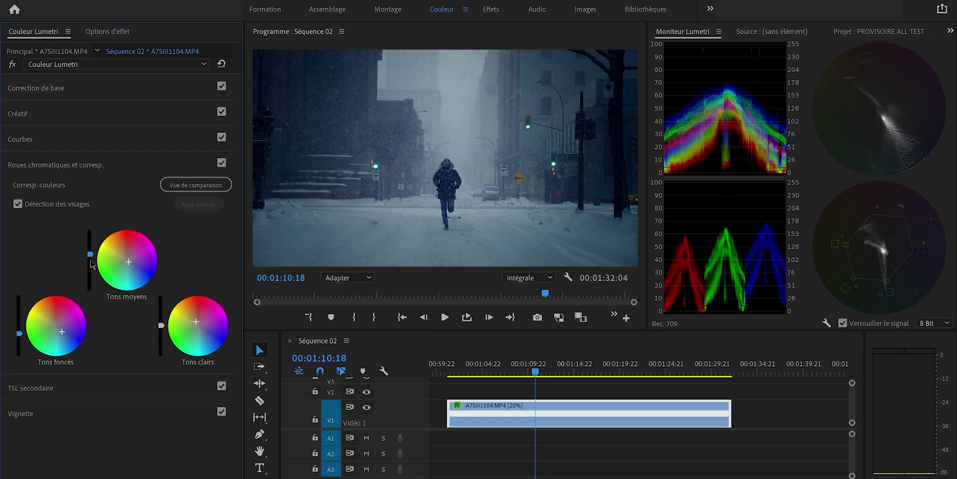
click(40, 164)
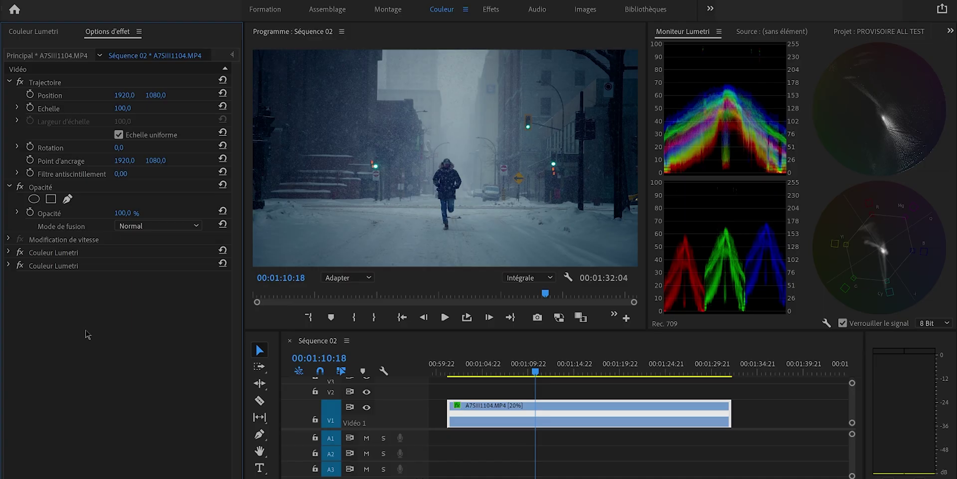
Paste a third Couleur Lumetri effect onto the clip and expand its settings
key(ctrl+v)
click(62, 278)
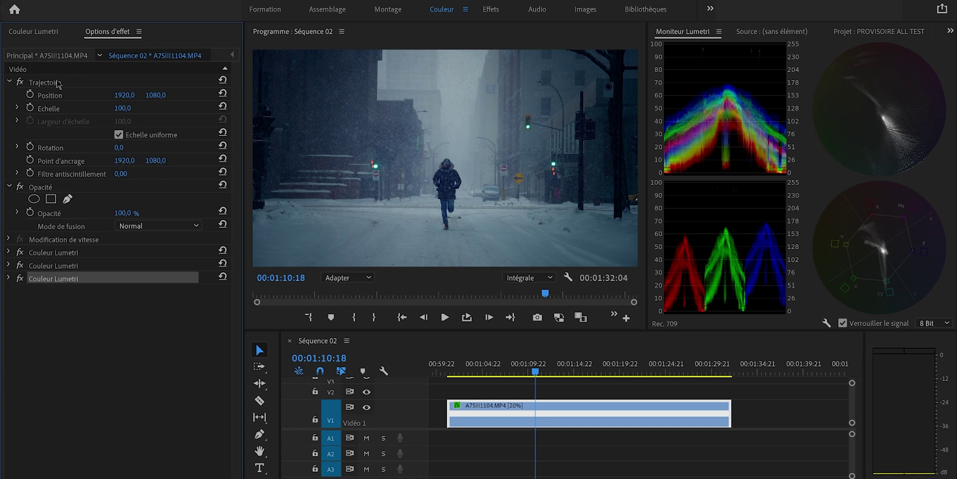
click(43, 31)
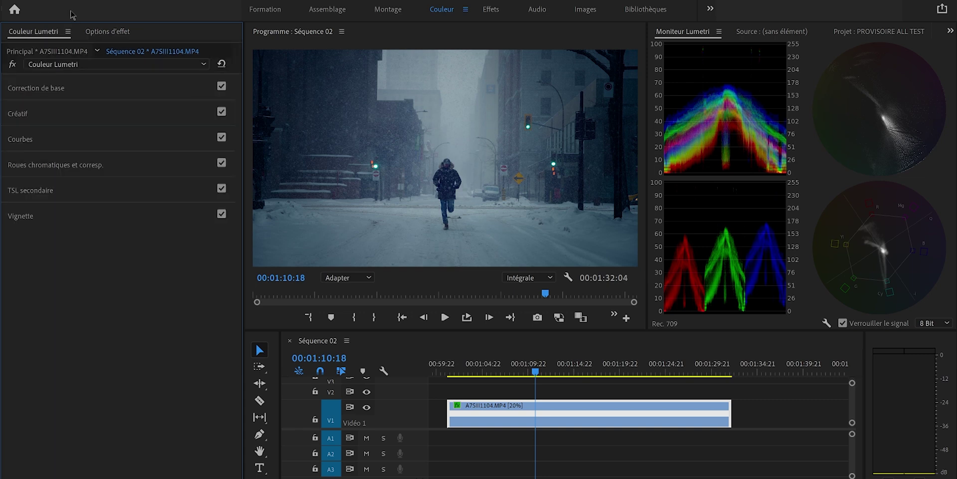
click(106, 32)
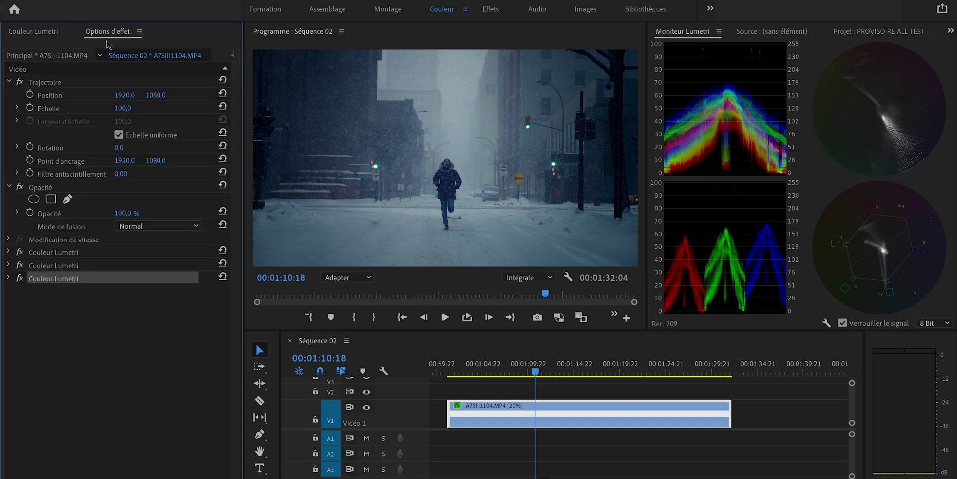
click(9, 279)
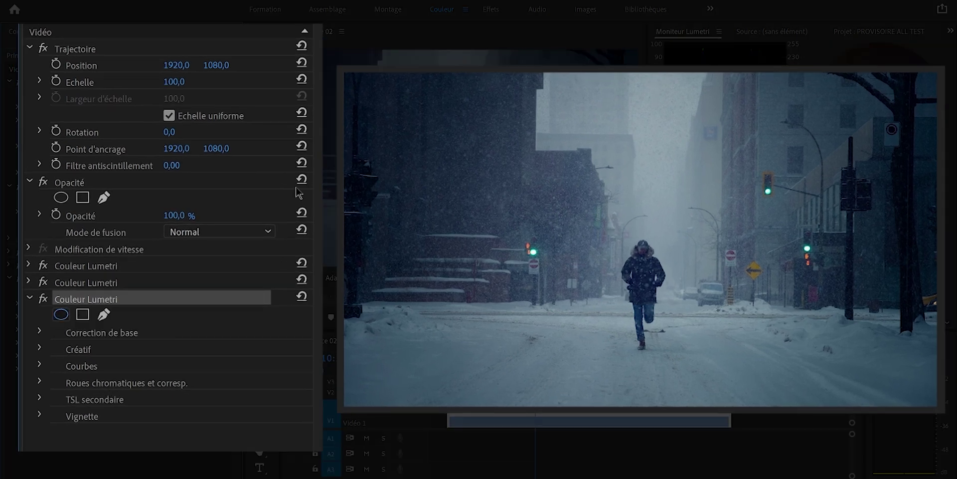
Add an elliptical mask to the third Couleur Lumetri, stretched over the bright sky behind the walker, with feather 530,9 and expansion 53,7
click(61, 314)
drag(666, 250, 669, 136)
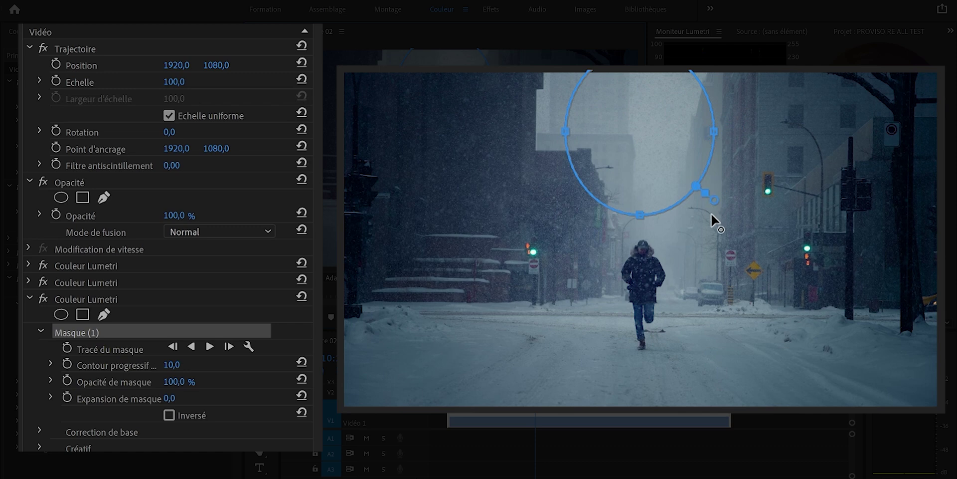
drag(702, 201, 743, 246)
drag(643, 217, 643, 368)
drag(710, 206, 739, 208)
drag(663, 246, 656, 150)
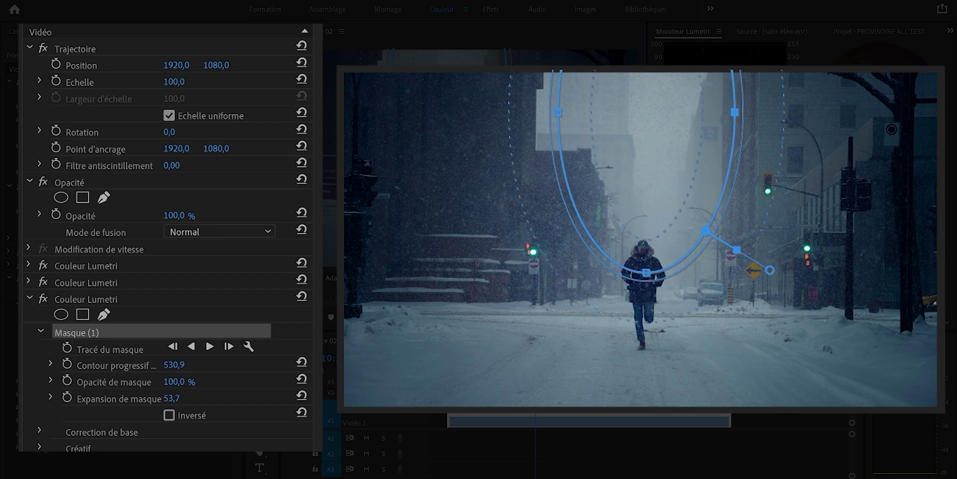
Raise the masked Lumetri's Exposition to 1,3 in its Correction de base settings
click(51, 434)
scroll(55, 434, down, 5)
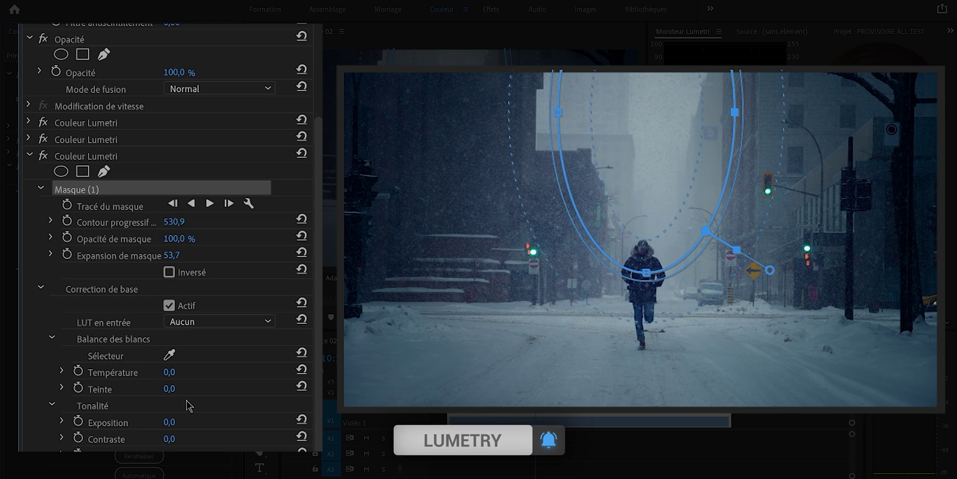
click(172, 422)
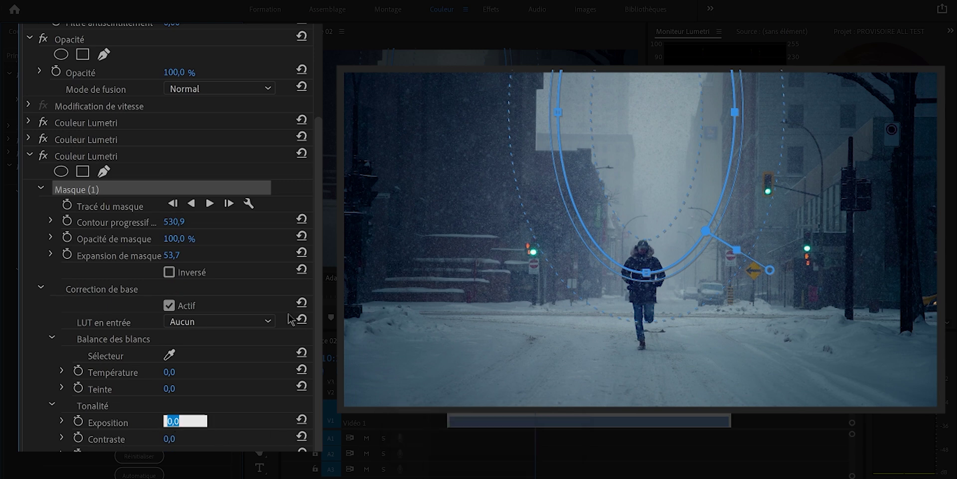
key(Up)
key(Up)
key(Up)
key(Up)
key(Up)
key(Up)
key(Up)
key(Up)
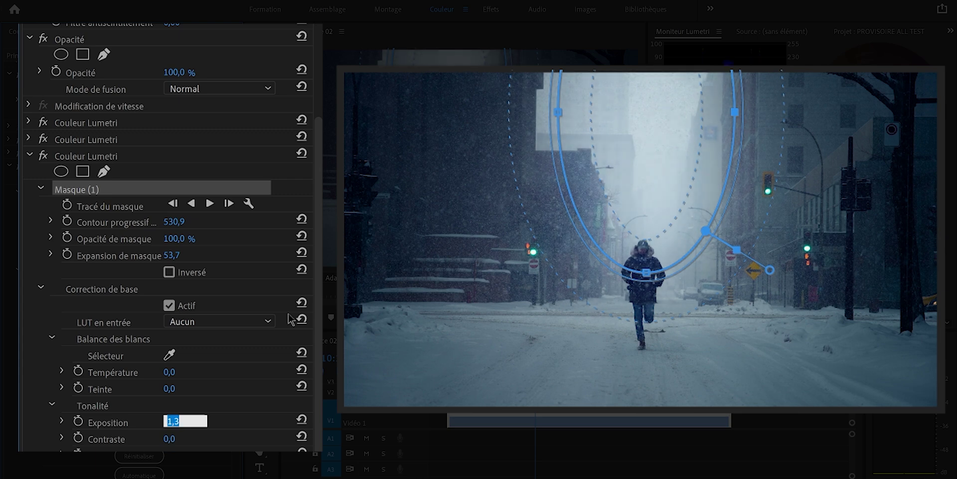
Try the masked Exposition at -2,7, then bring it back up to 1,2
key(shift+Down)
key(shift+Down)
key(shift+Down)
key(shift+Down)
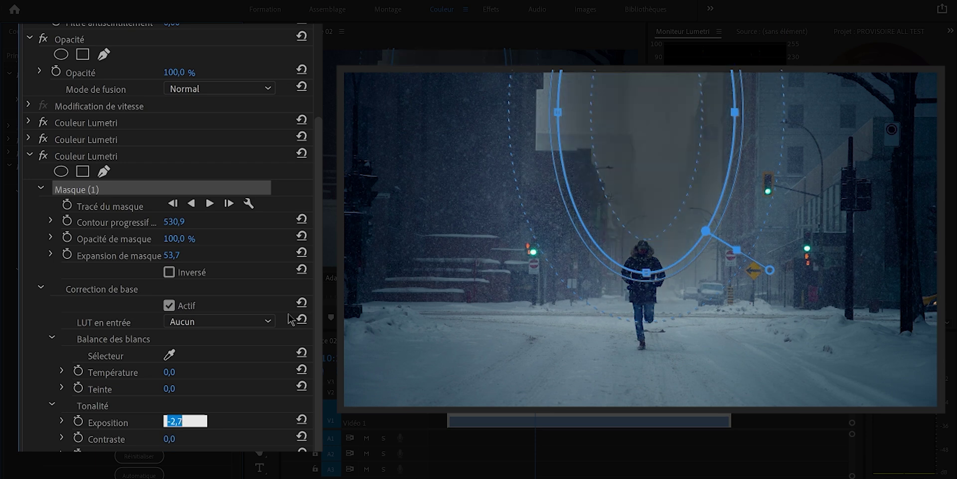
key(shift+Up)
key(shift+Up)
key(shift+Up)
key(shift+Up)
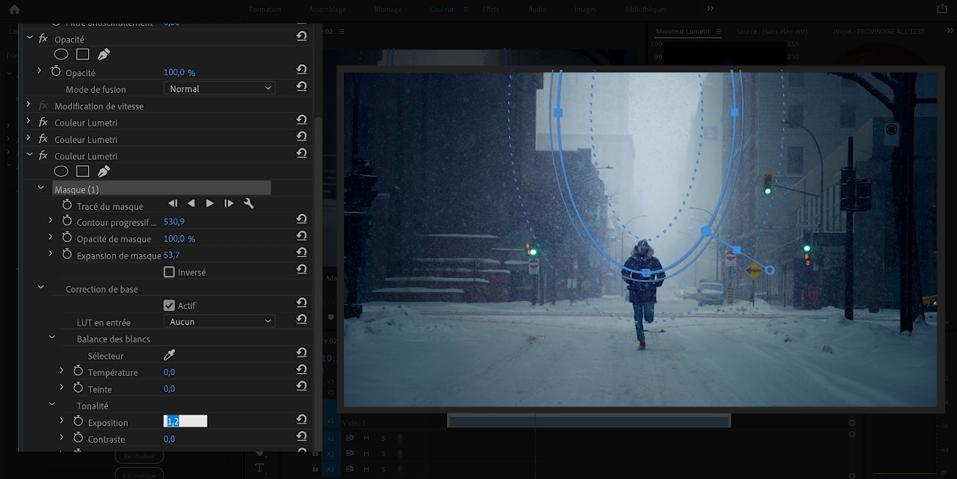
Widen the elliptical mask and recentre it over the sky, ending at the walker's waist, and set its Exposition to 1,0
drag(646, 267, 635, 359)
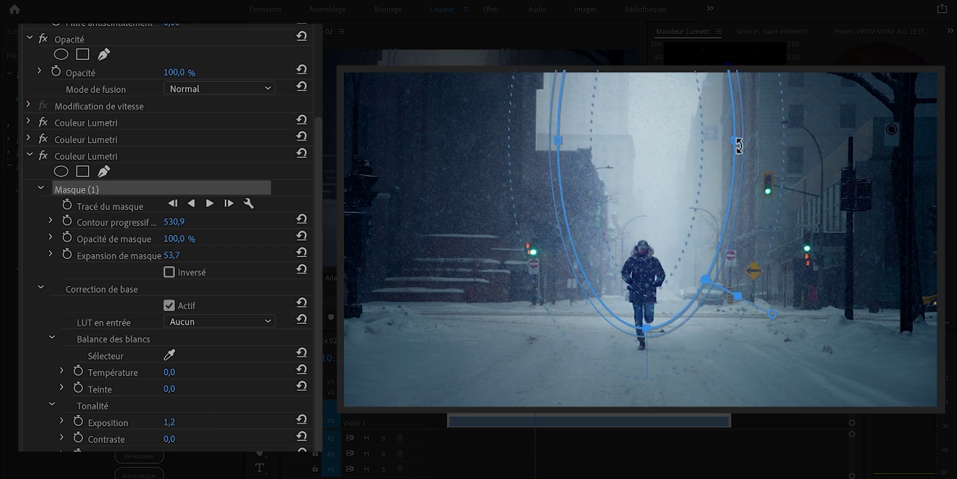
drag(741, 139, 774, 154)
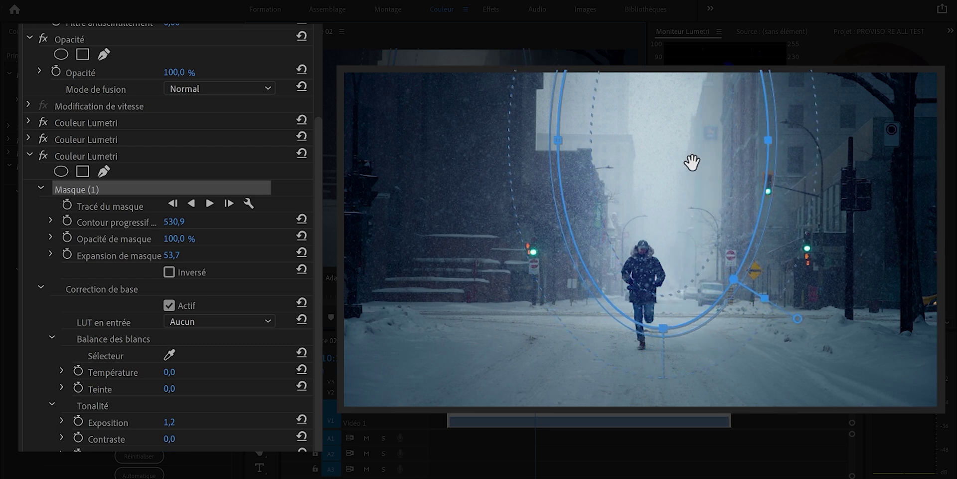
drag(689, 162, 700, 162)
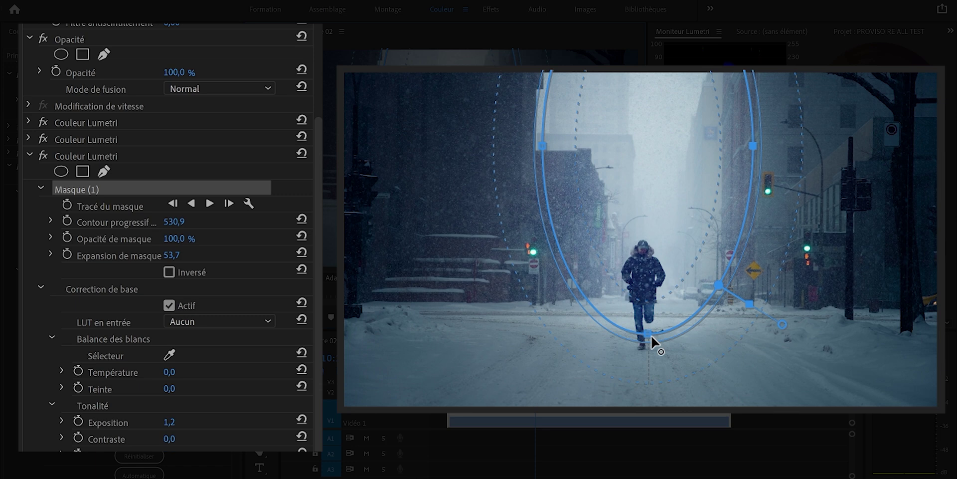
mouse_move(652, 288)
mouse_down()
mouse_move(656, 231)
mouse_move(657, 291)
mouse_up()
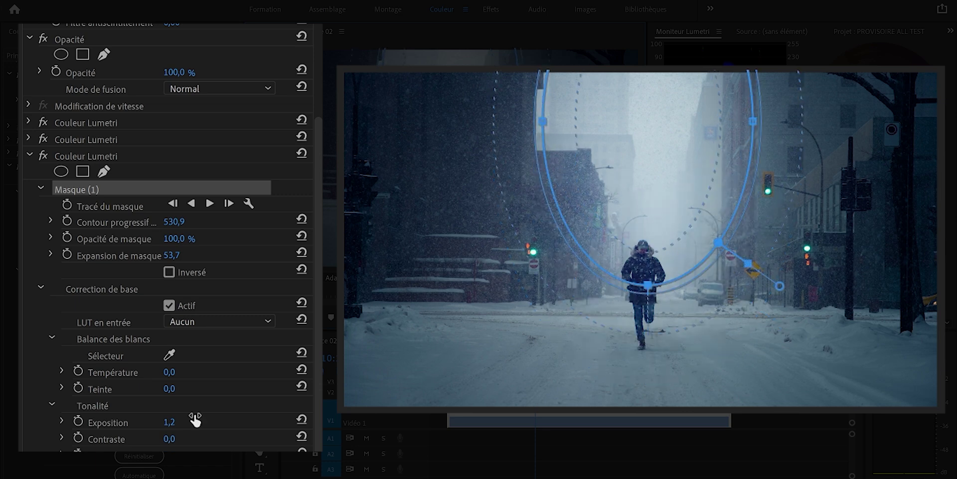
click(169, 421)
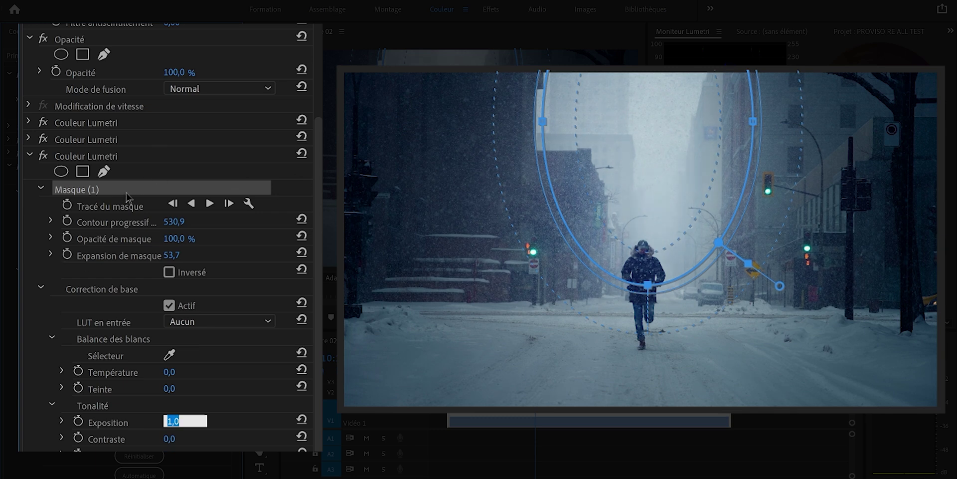
key(Return)
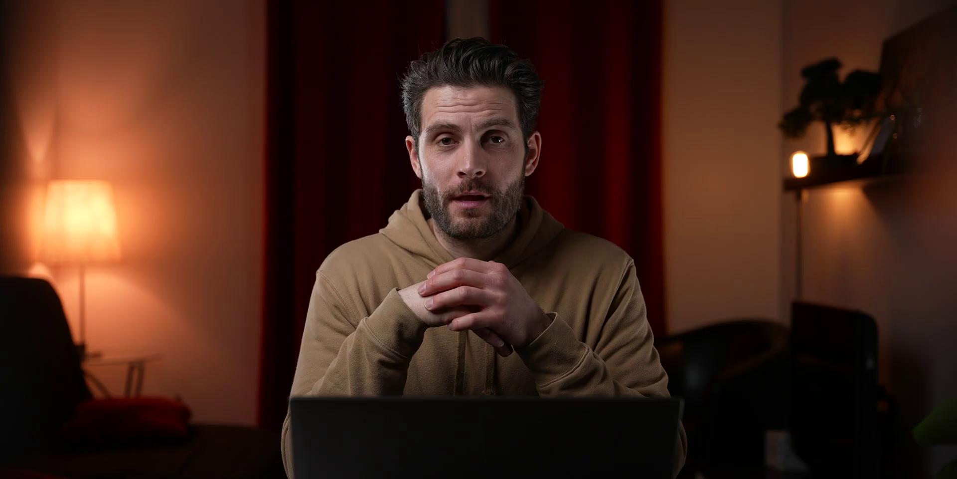